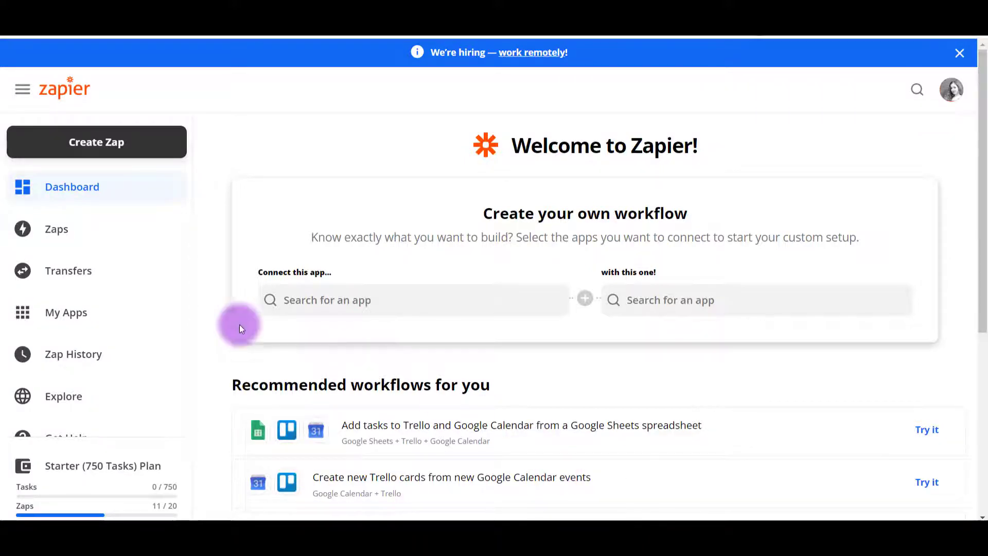
# Create a new Zap with YouTube as the trigger app and New Video In Channel as its event
pyautogui.click(110, 144)
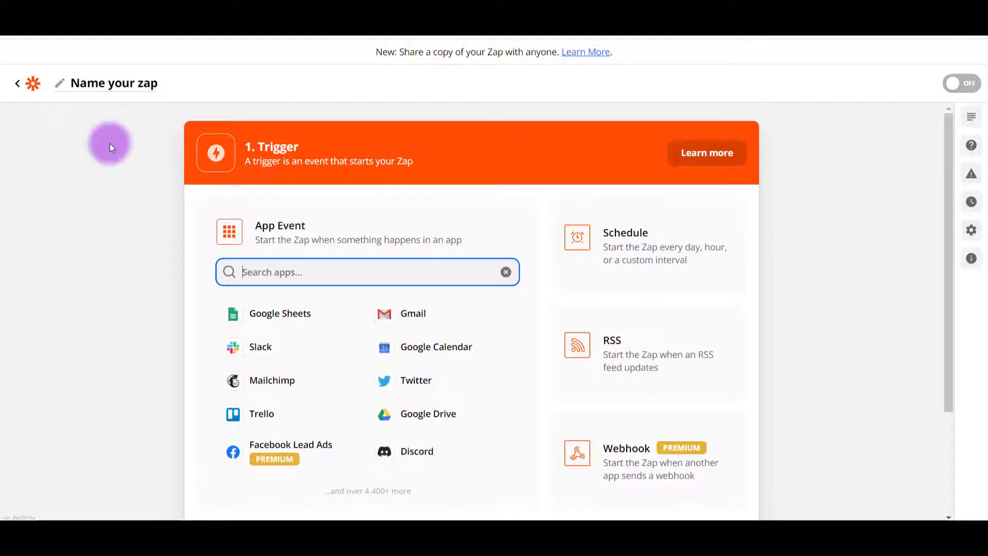
pyautogui.write('yout')
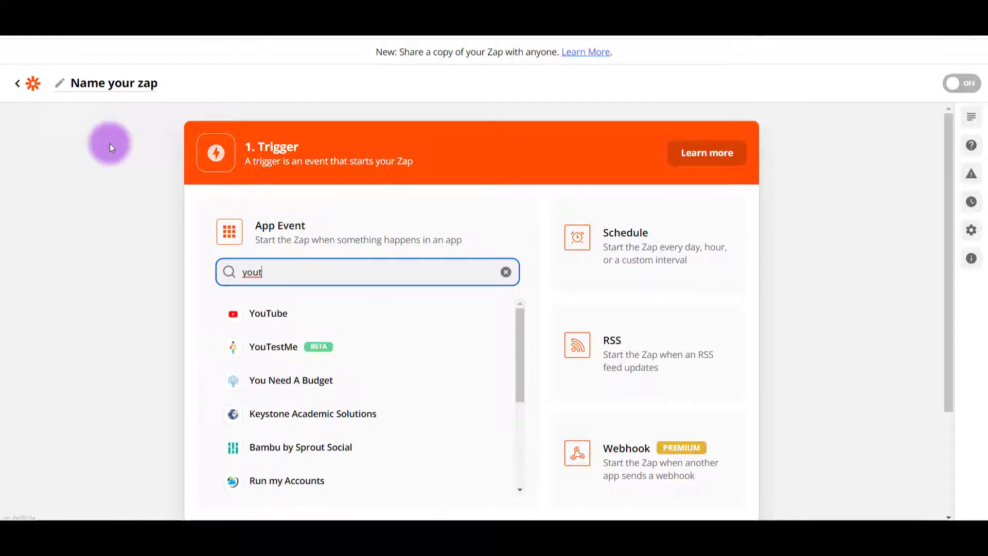
pyautogui.click(278, 323)
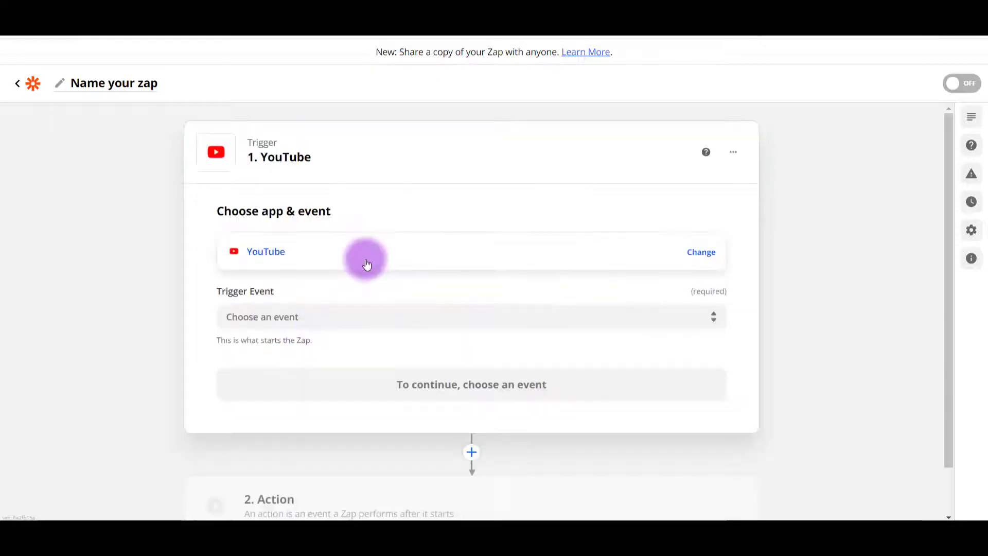
pyautogui.click(417, 314)
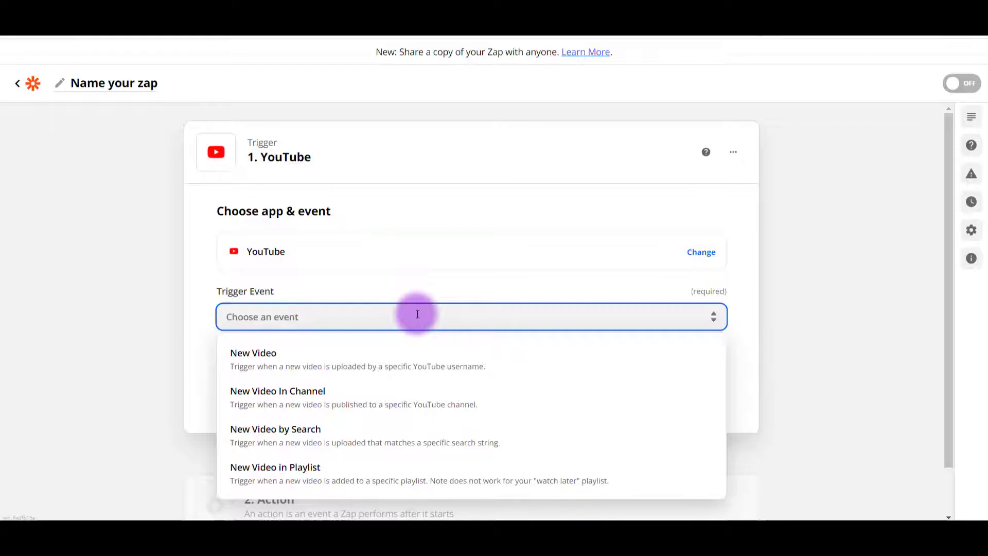
pyautogui.click(407, 406)
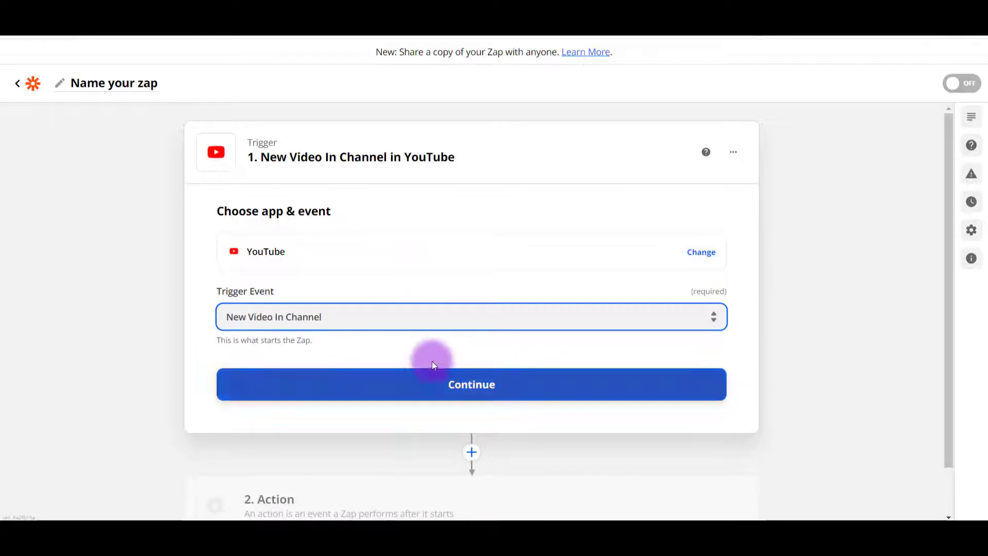
# Select the existing YouTube account for the trigger and continue to trigger setup
pyautogui.click(447, 380)
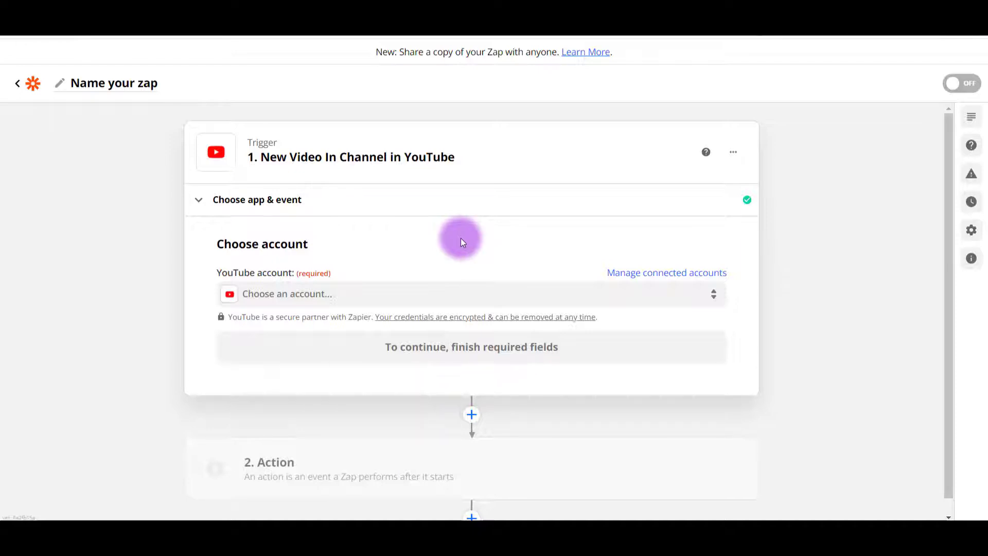
pyautogui.click(430, 294)
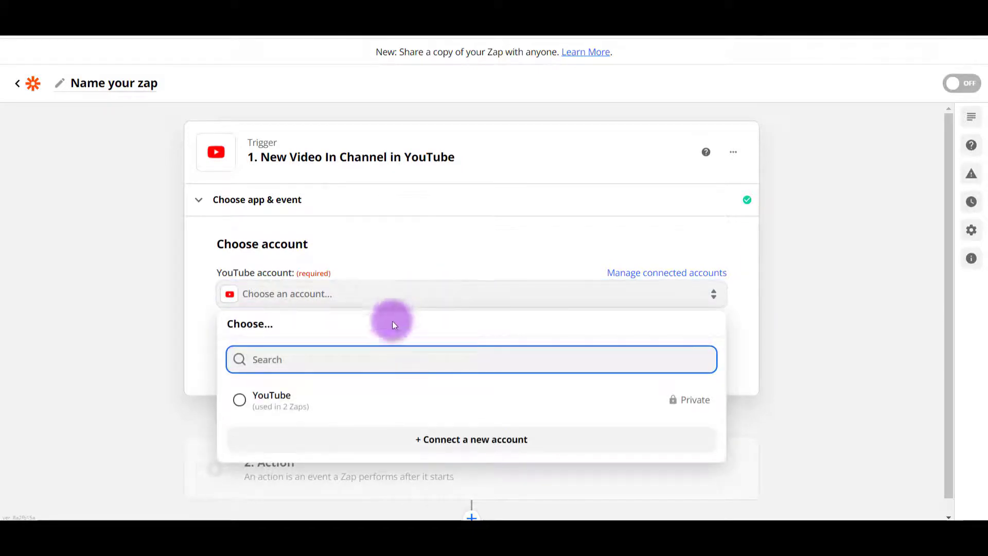
pyautogui.click(301, 408)
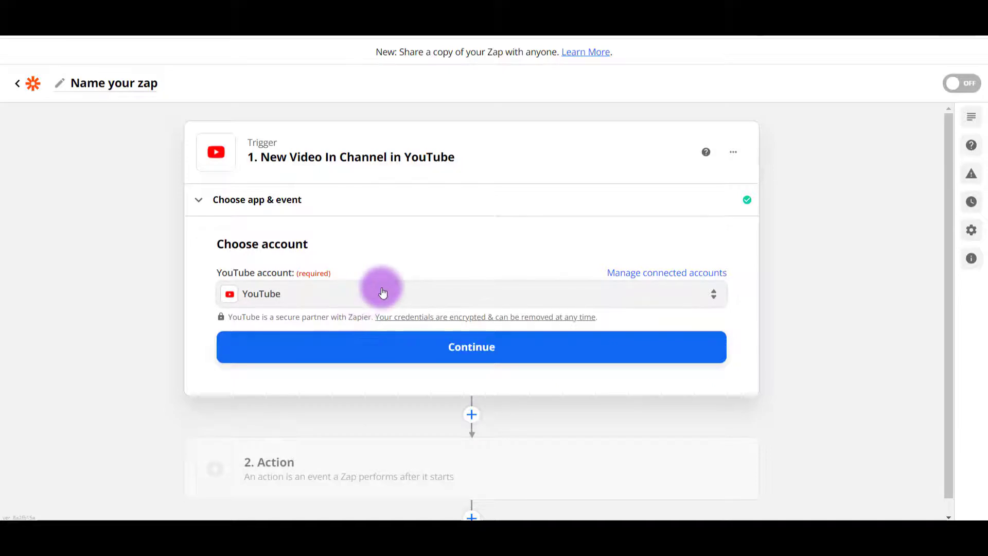
pyautogui.click(383, 292)
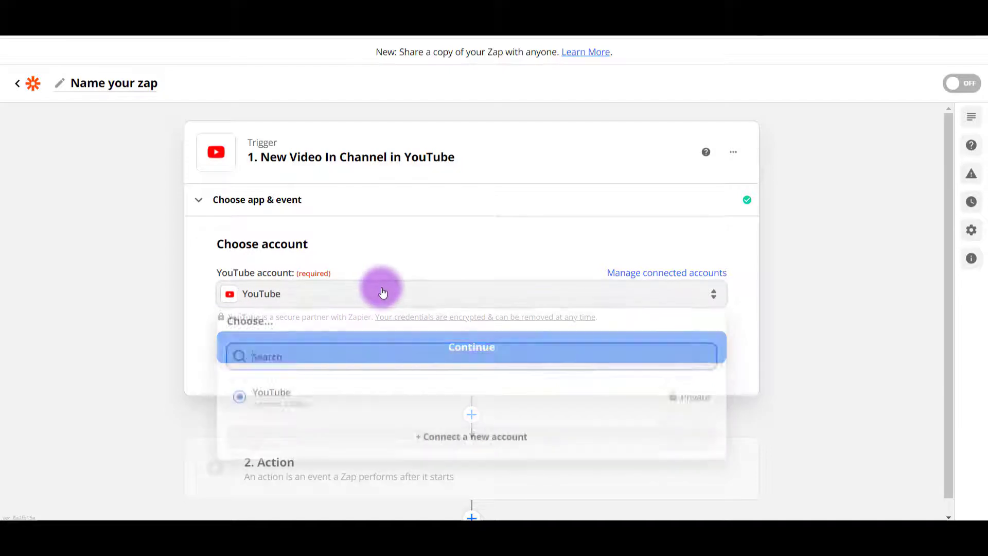
pyautogui.click(385, 402)
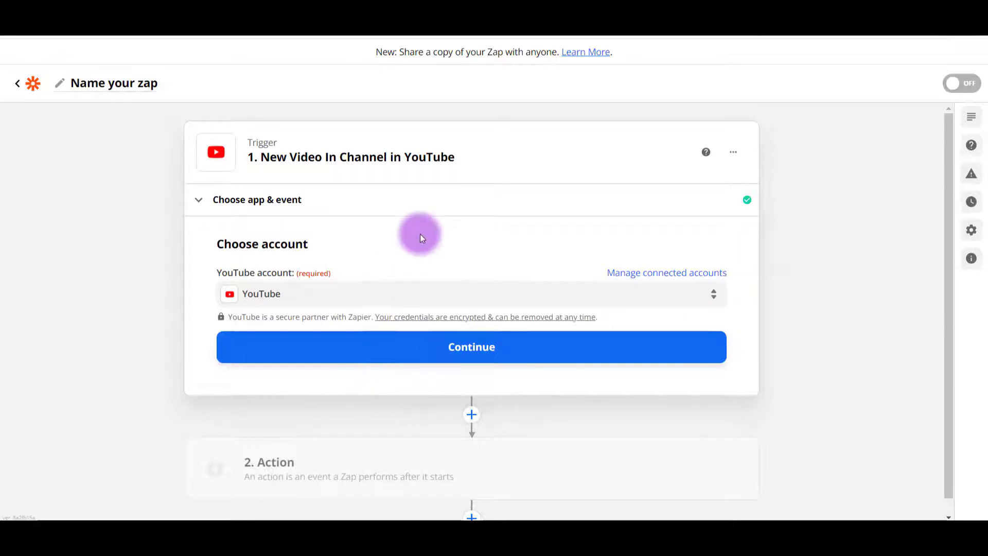
pyautogui.click(426, 353)
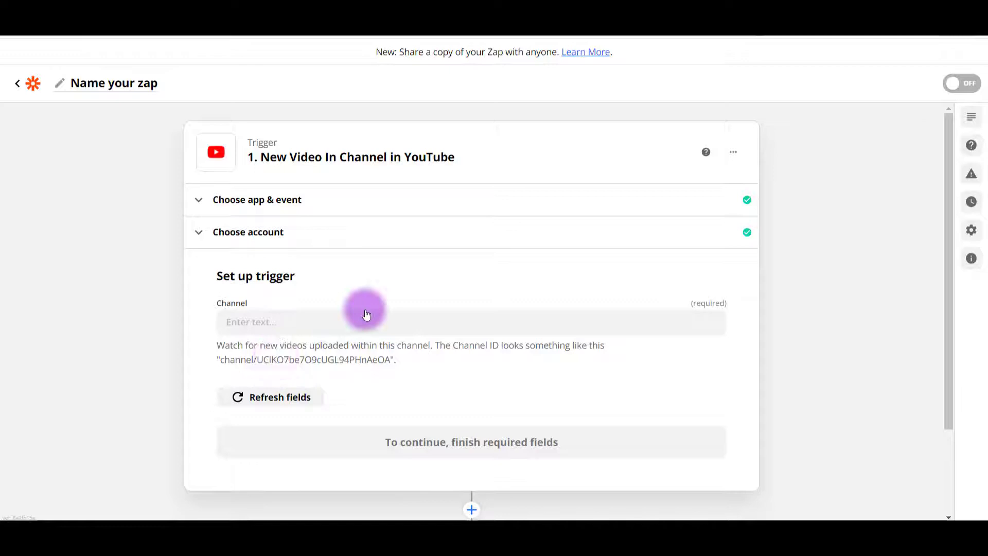
# Paste the YouTube channel ID into the Channel field, refresh the fields and continue
pyautogui.click(345, 320)
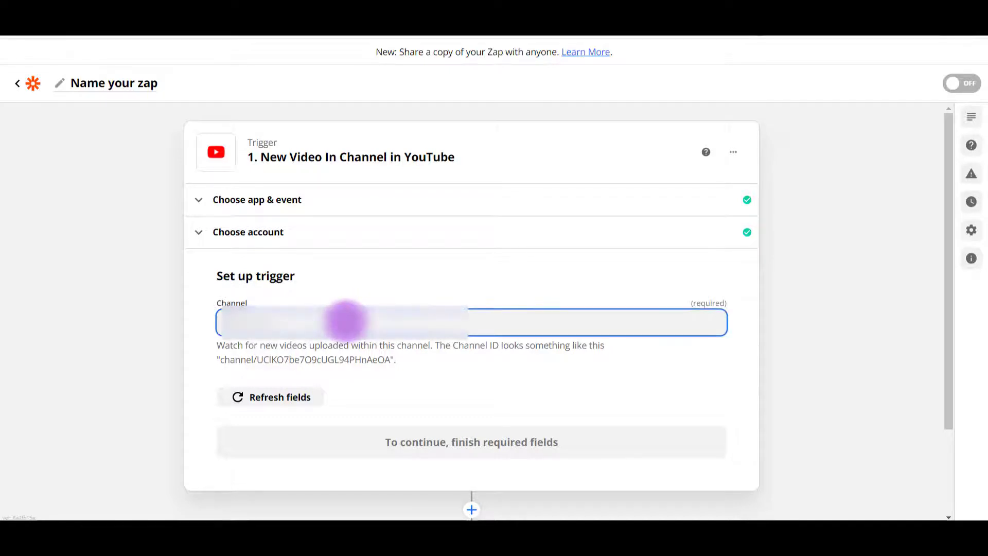
pyautogui.hotkey('ctrl', 'v')
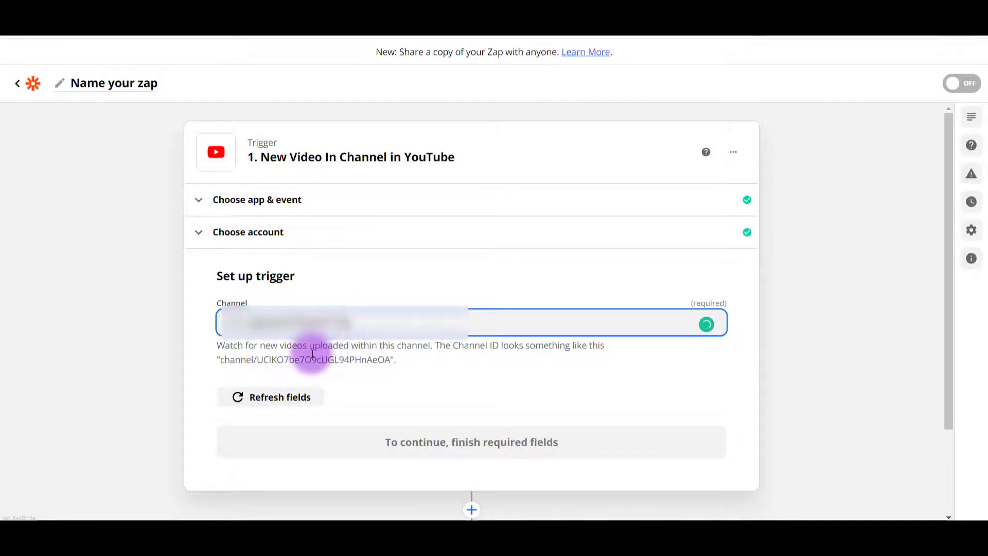
pyautogui.click(276, 402)
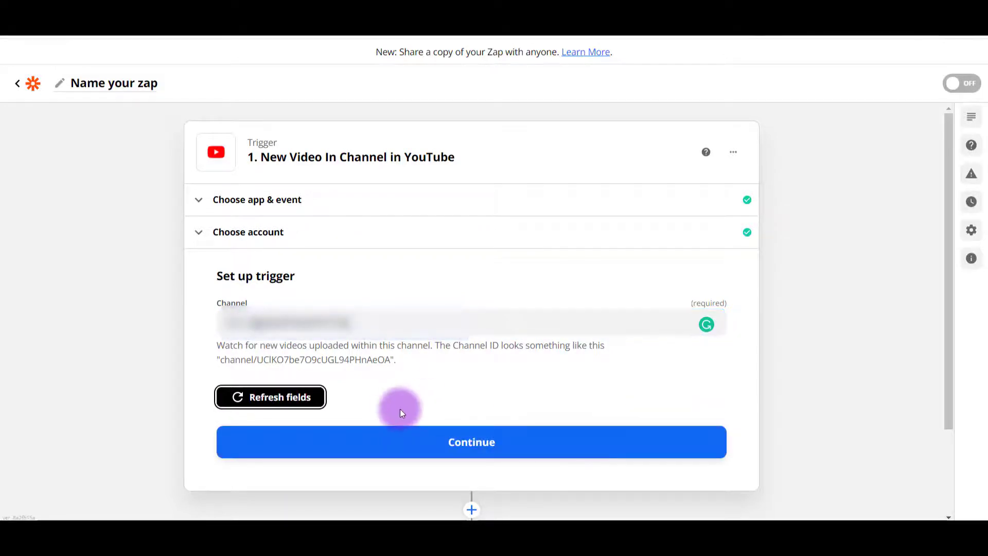
pyautogui.click(442, 446)
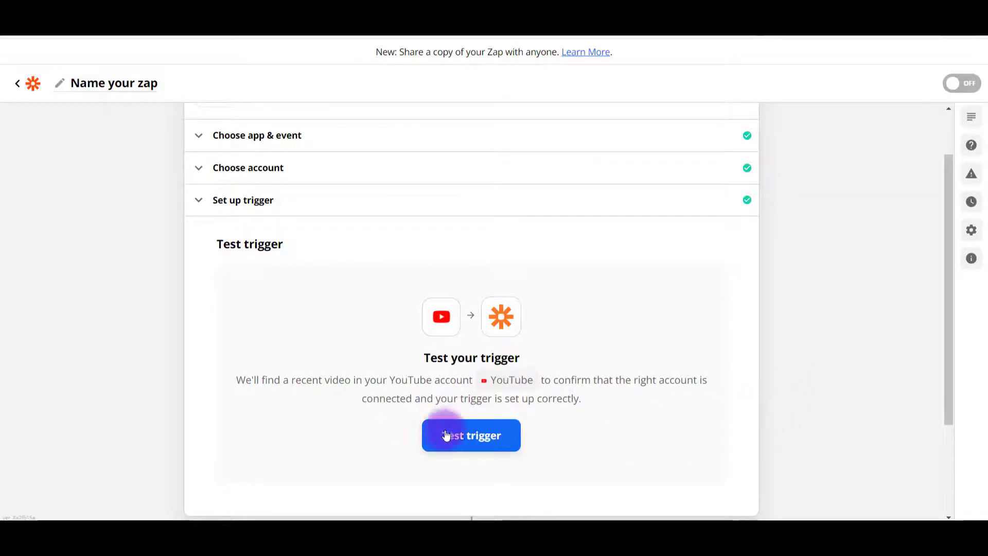
# Run the trigger test, keep sample Video C, and continue to the action step
pyautogui.scroll(-2, 484, 428)
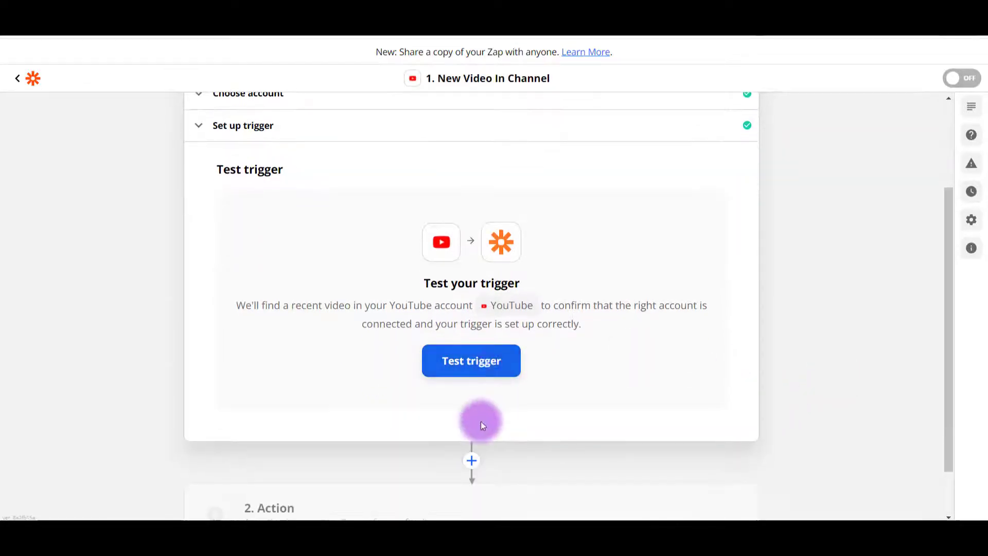
pyautogui.click(506, 366)
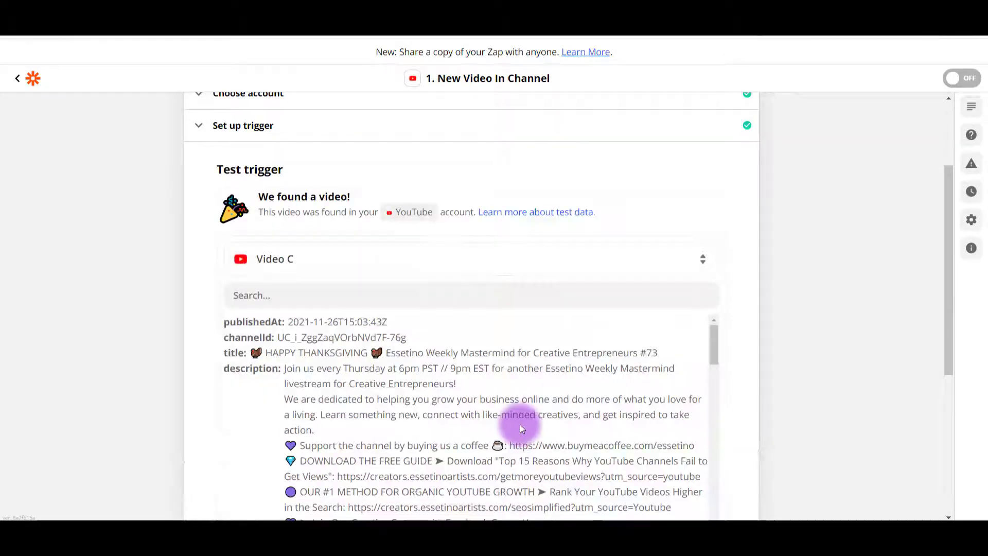
pyautogui.scroll(-1, 770, 371)
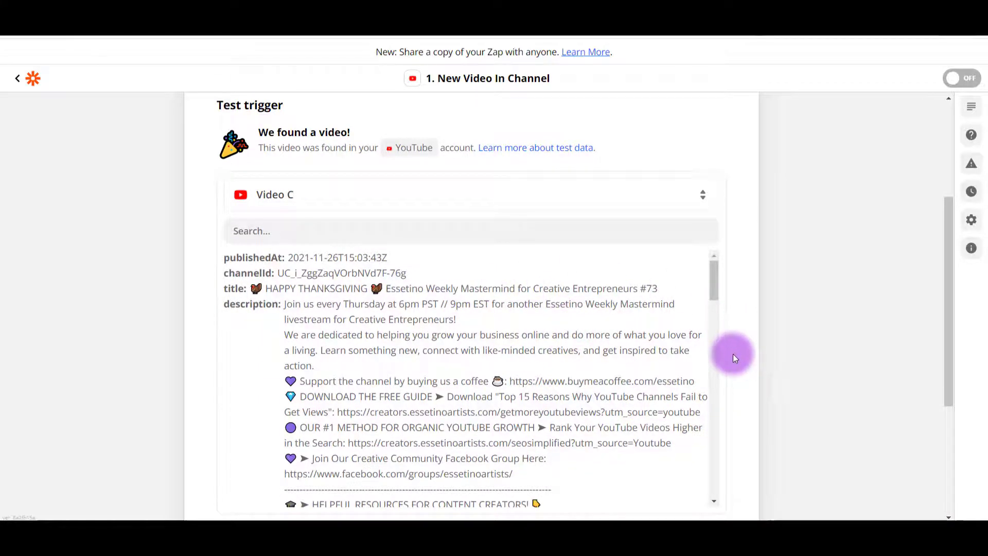
pyautogui.click(441, 201)
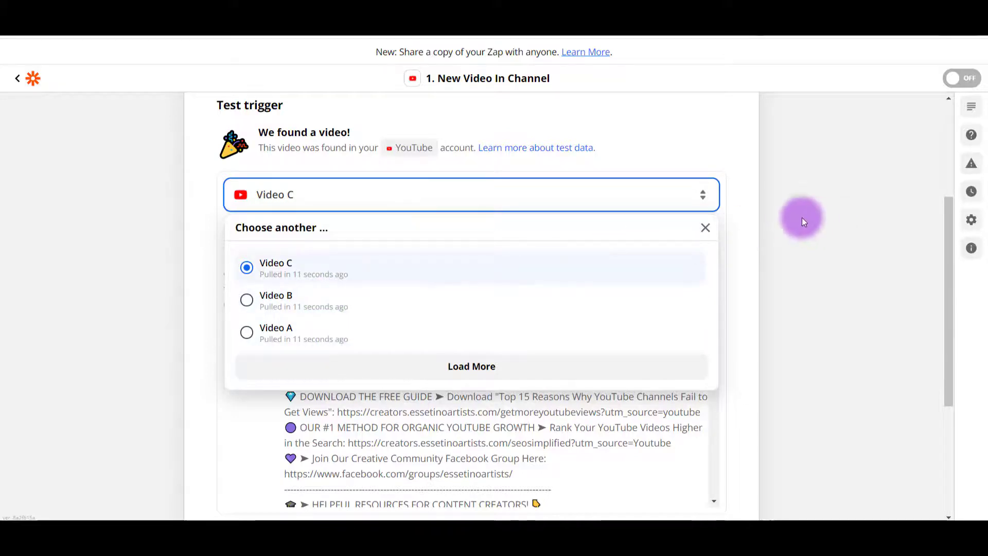
pyautogui.click(761, 207)
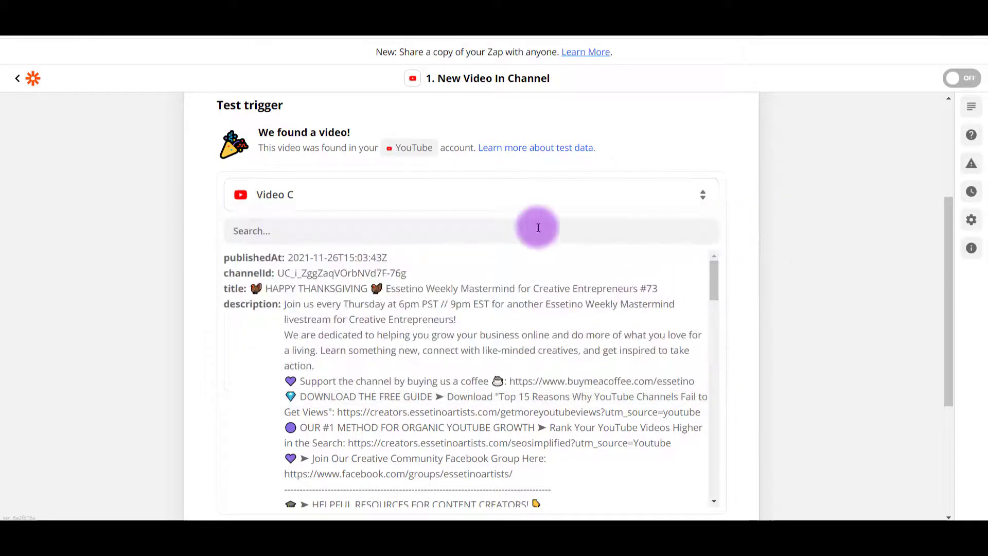
pyautogui.scroll(-3, 747, 301)
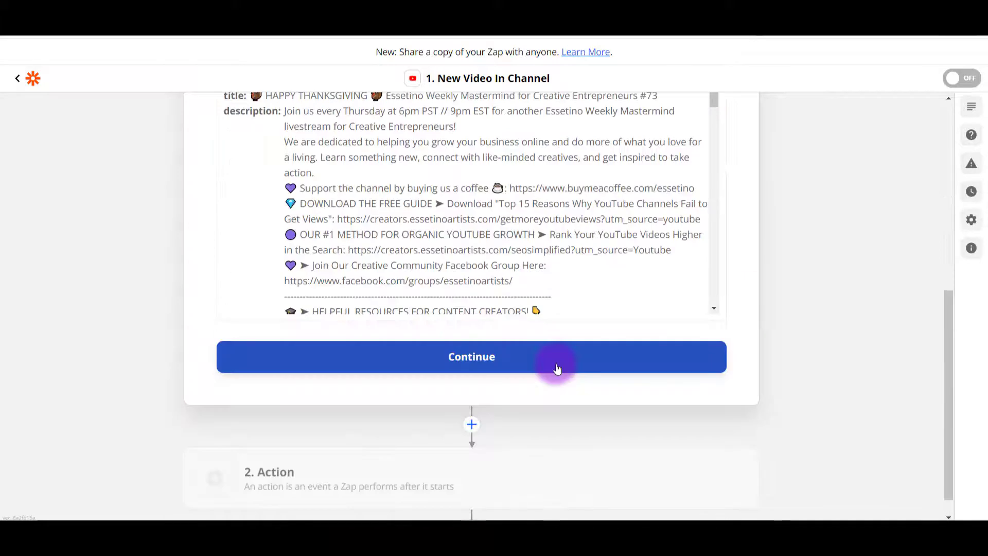
pyautogui.click(556, 369)
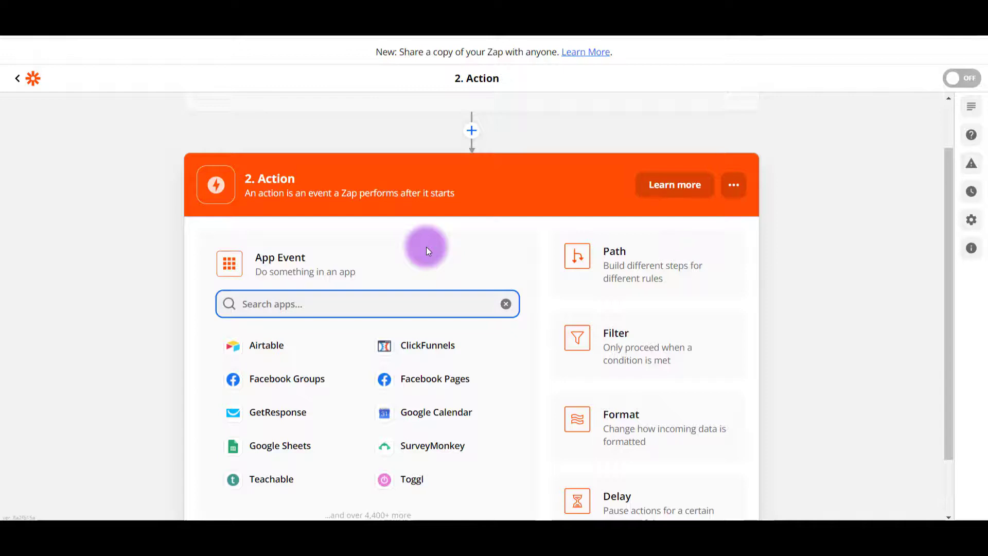
# Choose LinkedIn as the action app with the Create Share Update event
pyautogui.write('link')
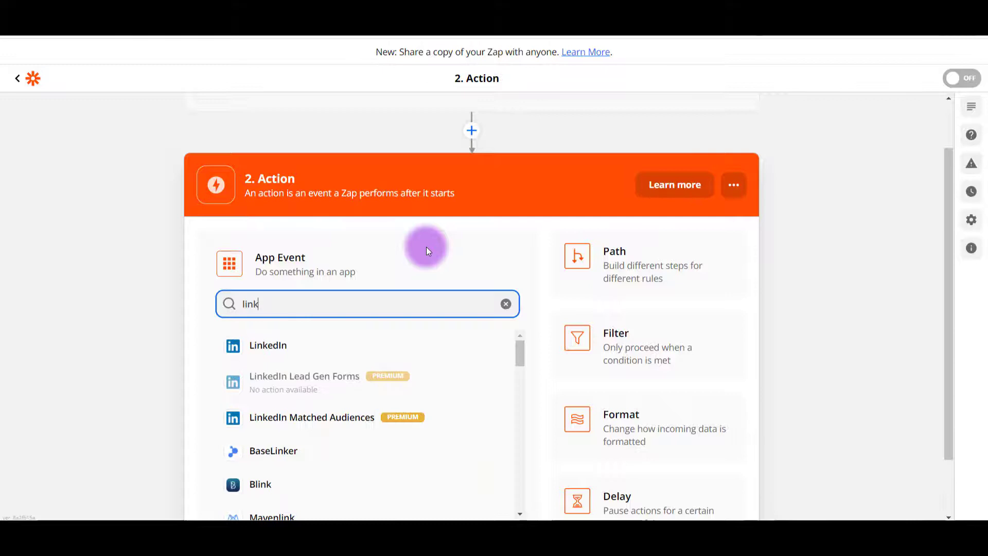
pyautogui.click(261, 347)
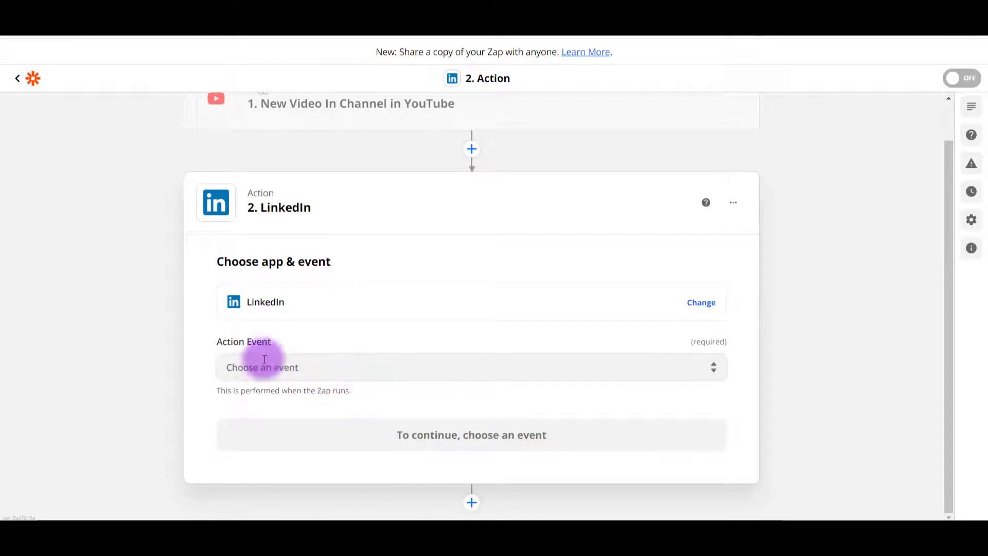
pyautogui.click(410, 370)
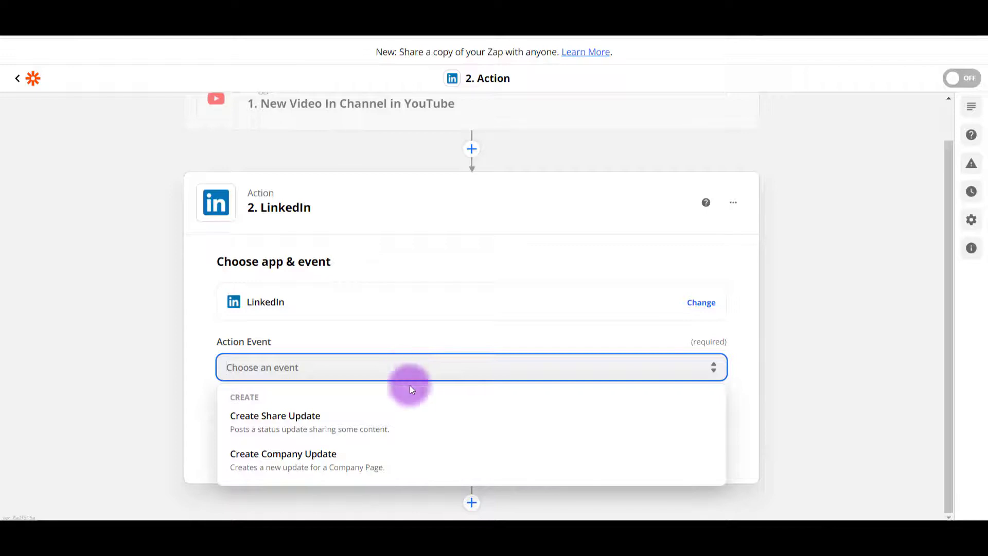
pyautogui.click(357, 430)
pyautogui.click(487, 434)
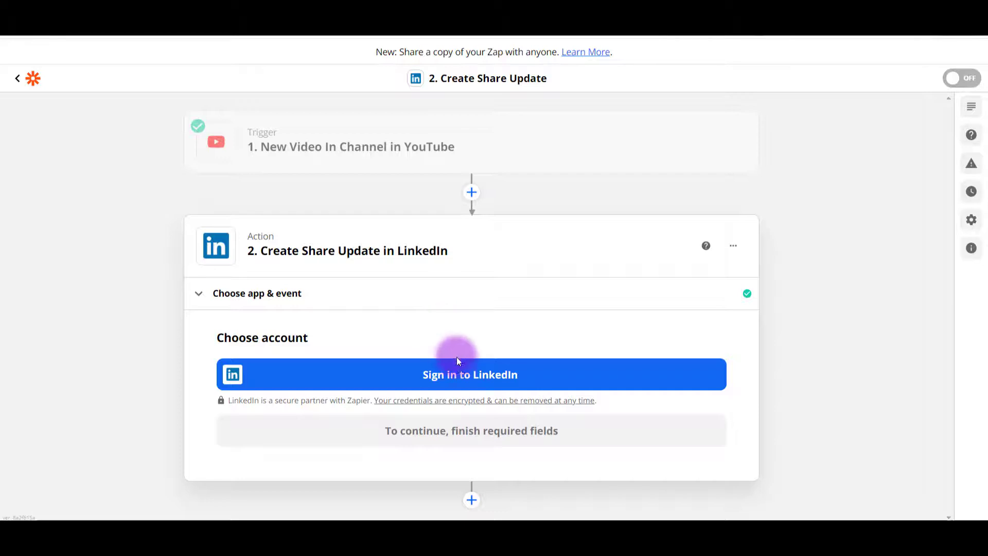
# Sign in to LinkedIn and allow Zapier access to connect the account
pyautogui.click(460, 377)
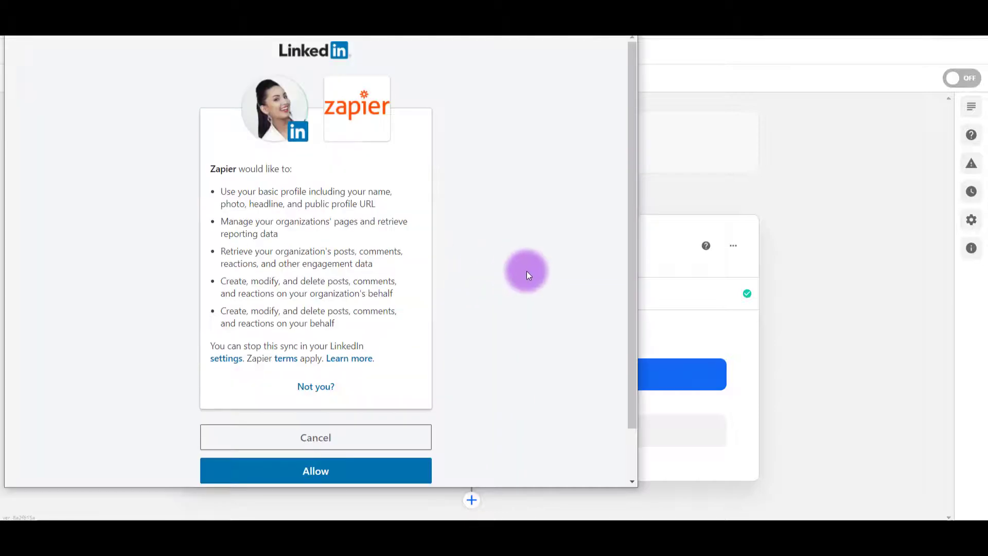
pyautogui.scroll(-2, 526, 271)
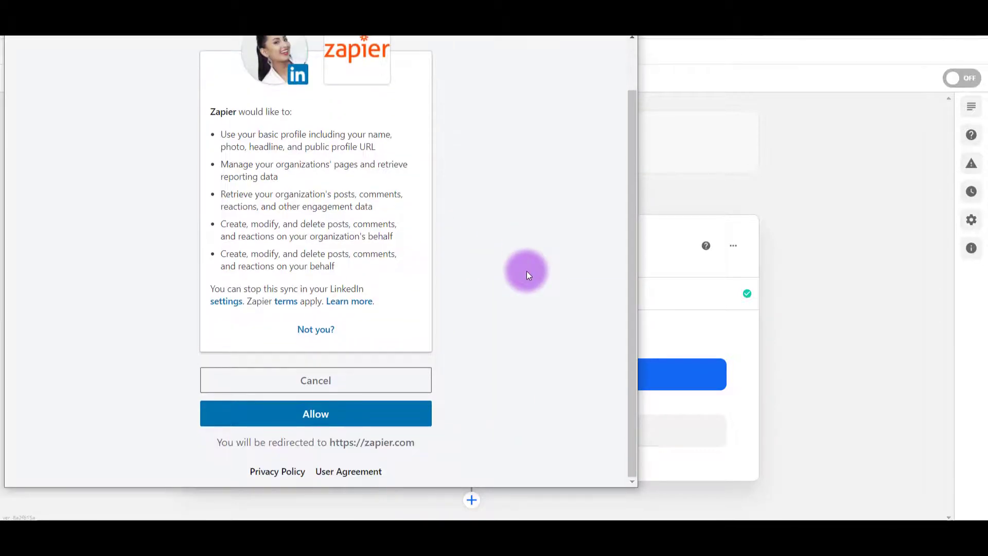
pyautogui.scroll(2, 526, 271)
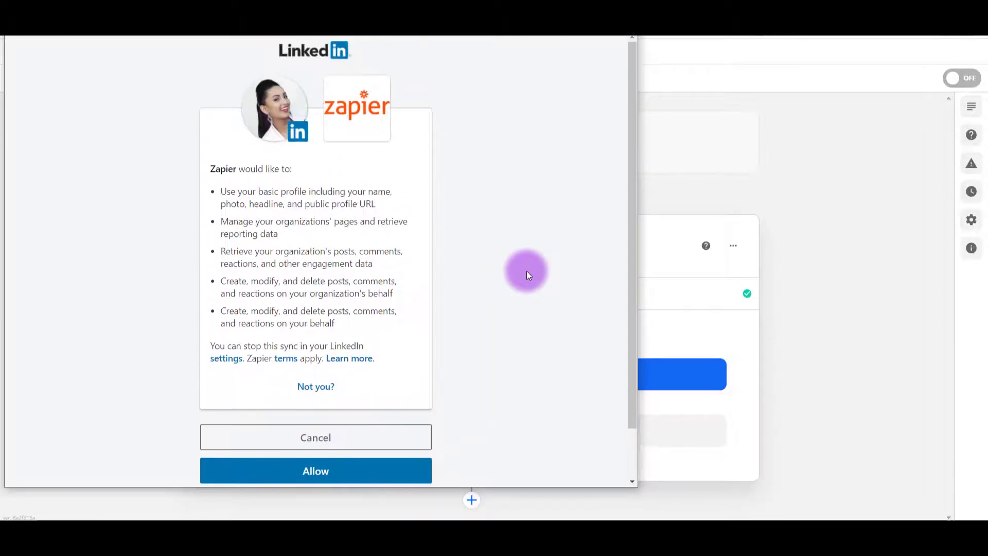
pyautogui.click(316, 471)
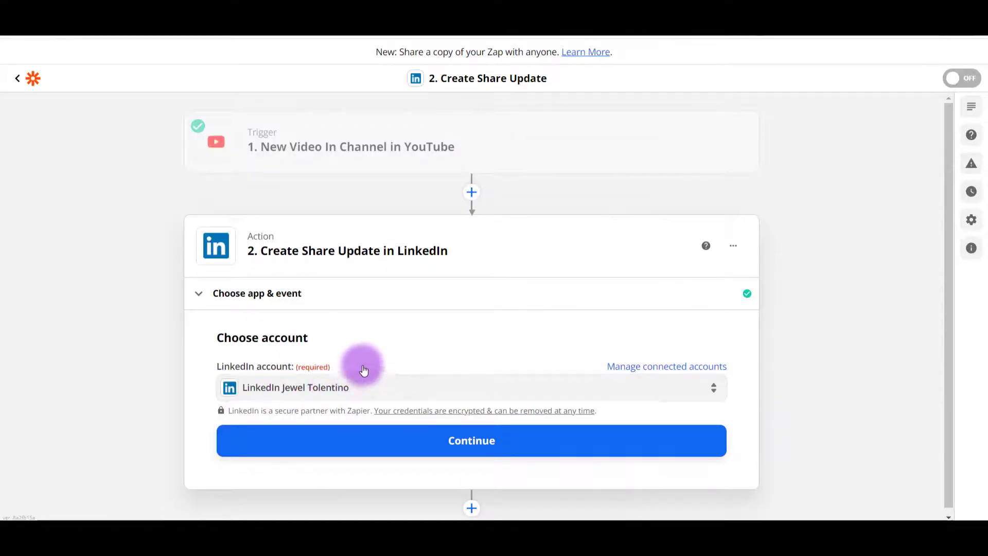
pyautogui.click(441, 445)
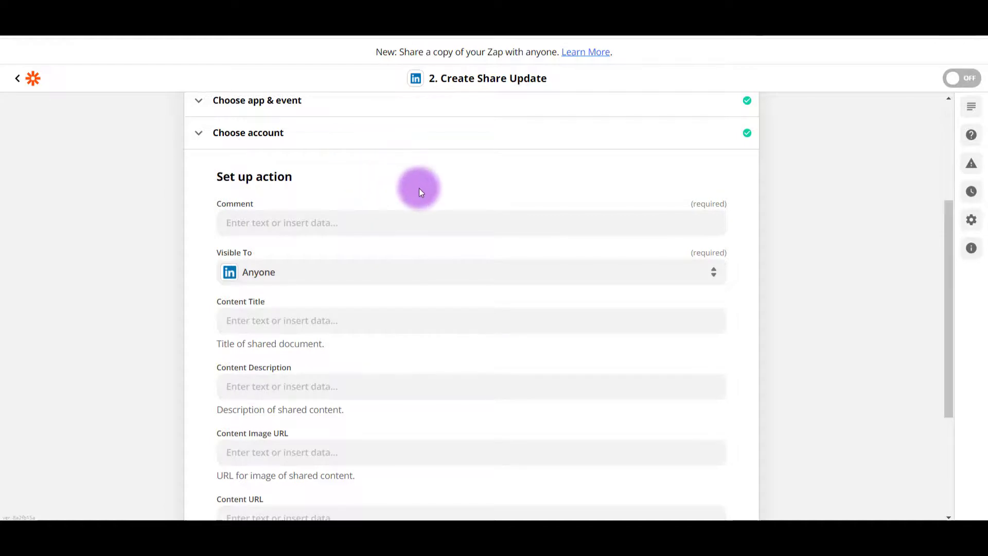
# Insert the YouTube video's Title into the share's Comment field
pyautogui.click(381, 221)
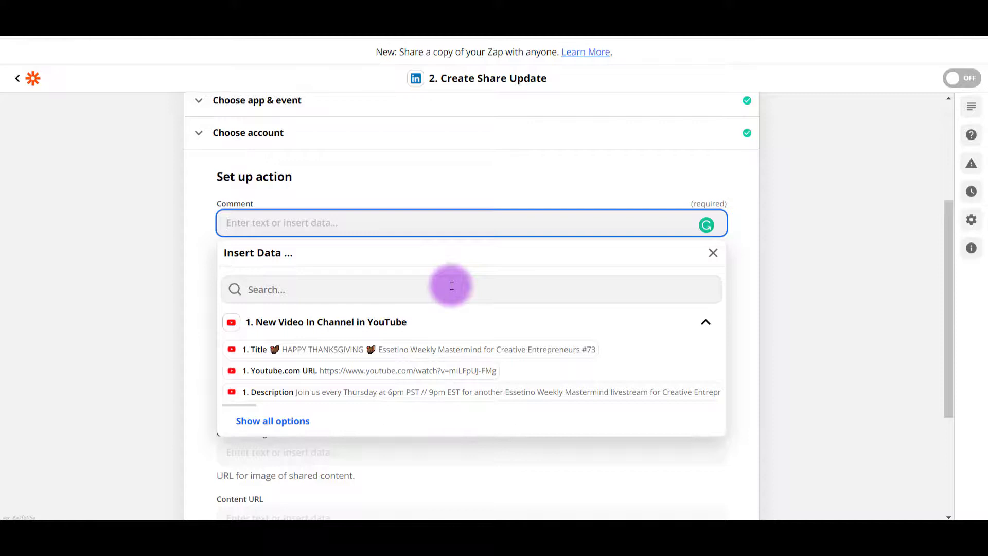
pyautogui.click(435, 355)
pyautogui.scroll(-1, 470, 227)
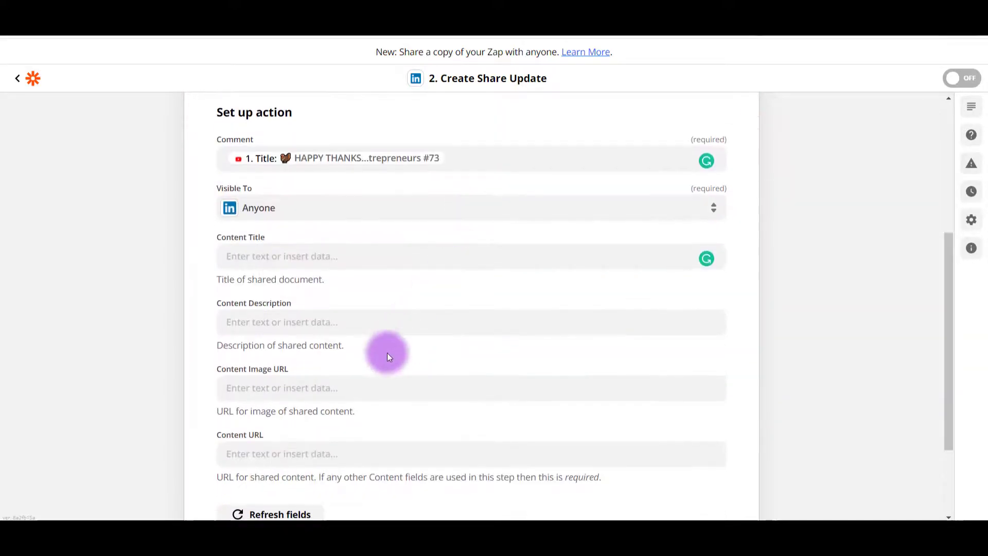
# Set Content URL to the video's Youtube.com URL and review the action fields
pyautogui.click(384, 458)
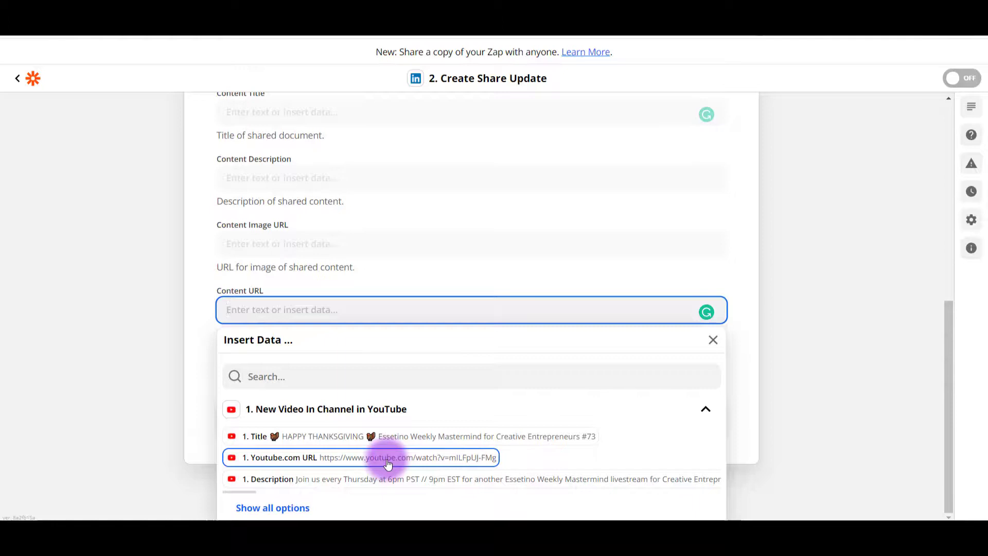
pyautogui.click(388, 458)
pyautogui.scroll(3, 690, 276)
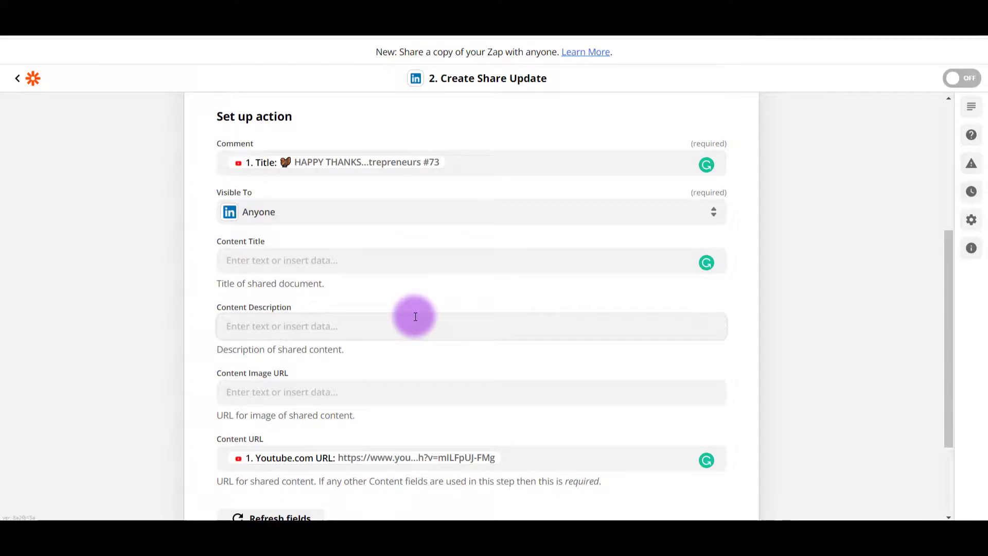
pyautogui.scroll(-2, 415, 316)
pyautogui.scroll(-2, 416, 317)
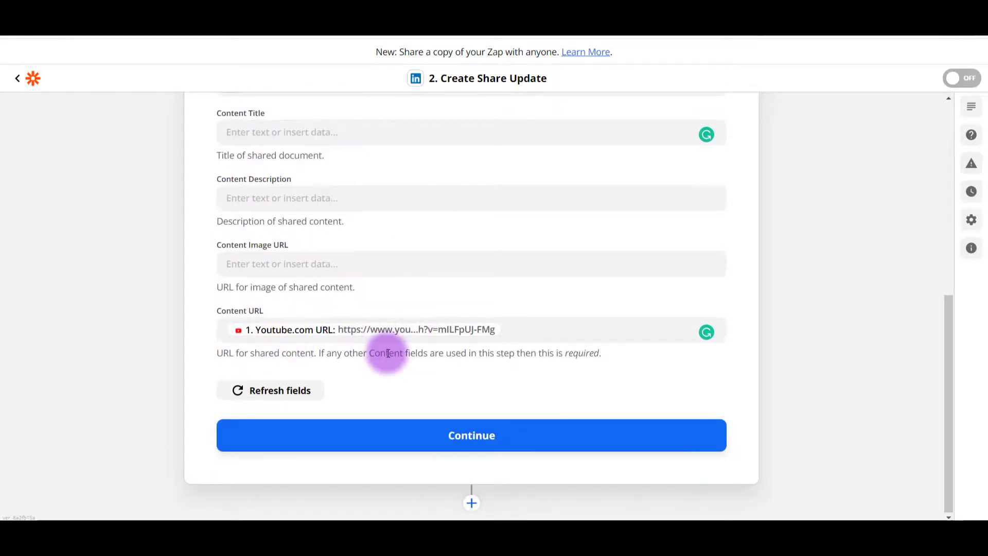
pyautogui.scroll(5, 387, 353)
pyautogui.scroll(-1, 386, 353)
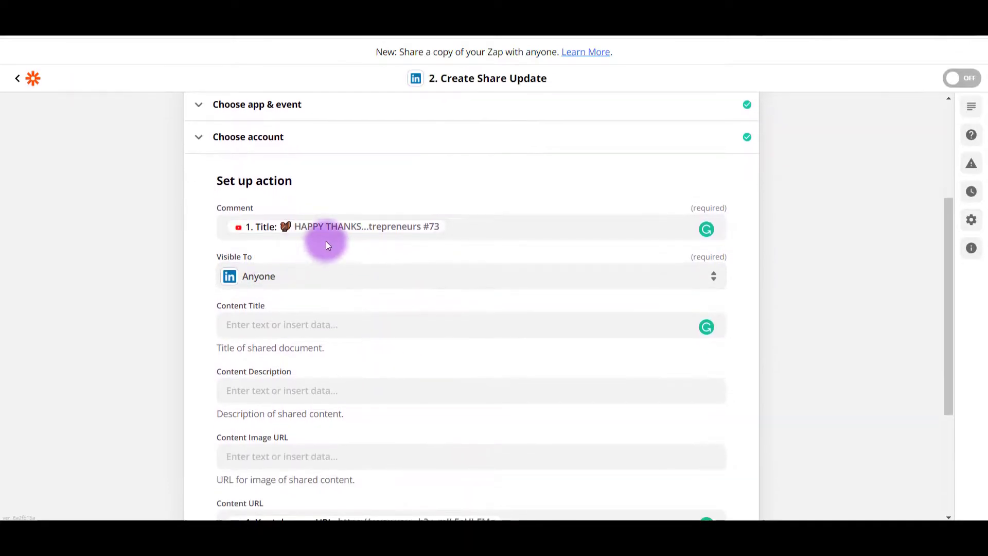
pyautogui.scroll(-3, 329, 241)
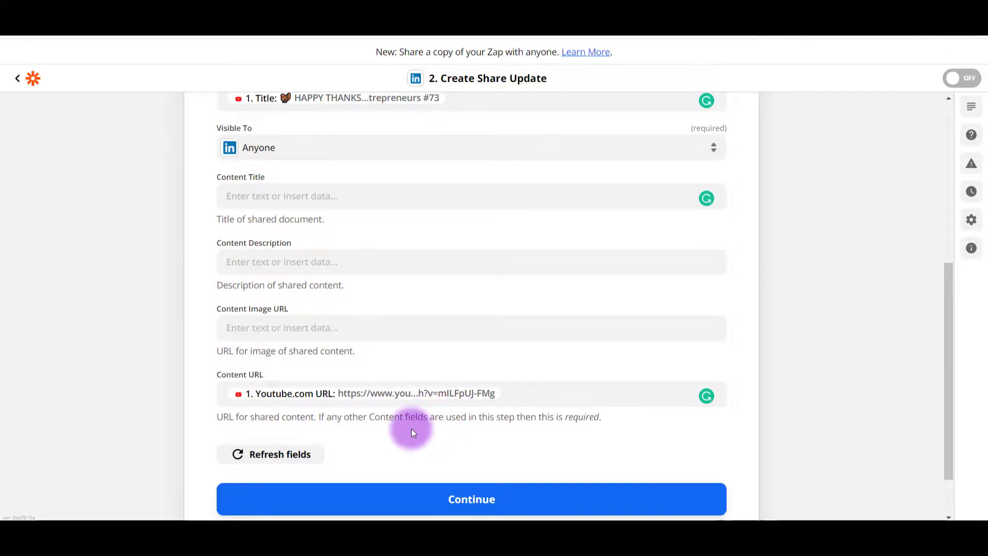
pyautogui.scroll(1, 411, 428)
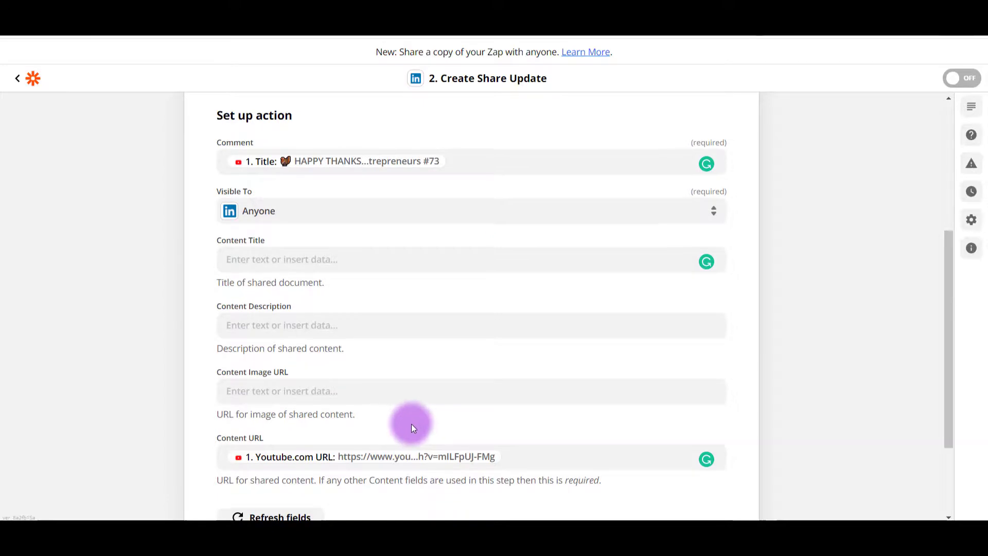
pyautogui.scroll(-1, 412, 427)
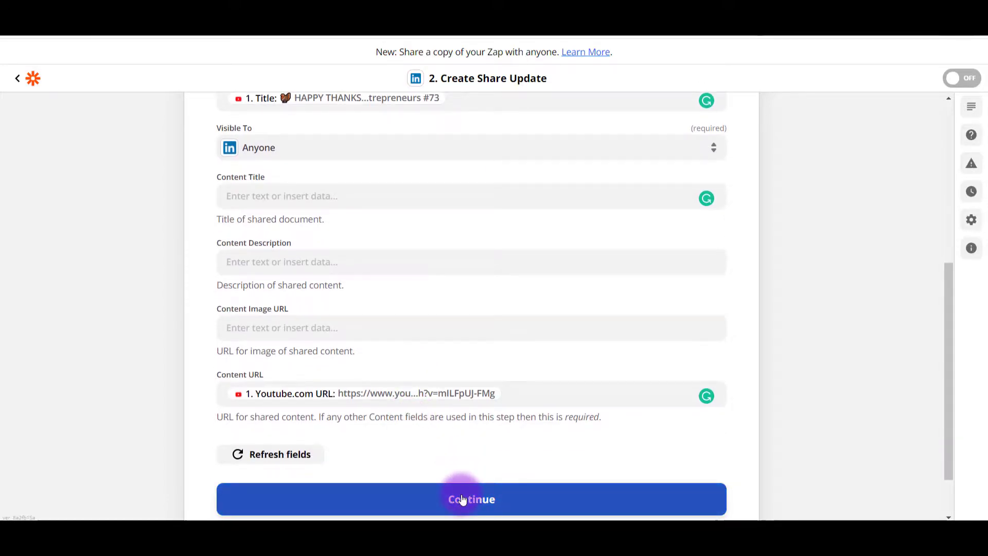
# Send a test share of the YouTube video to LinkedIn and review it
pyautogui.click(462, 499)
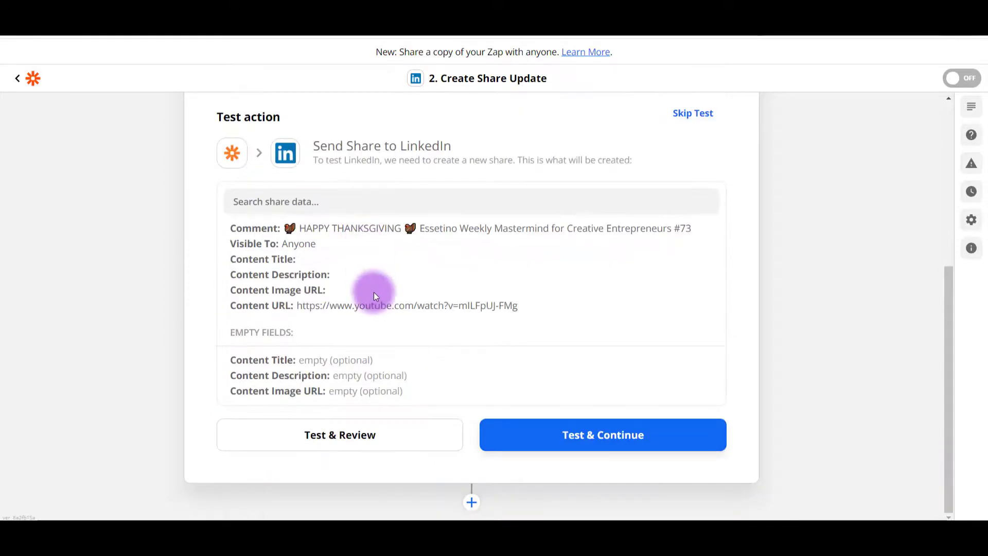
pyautogui.click(364, 443)
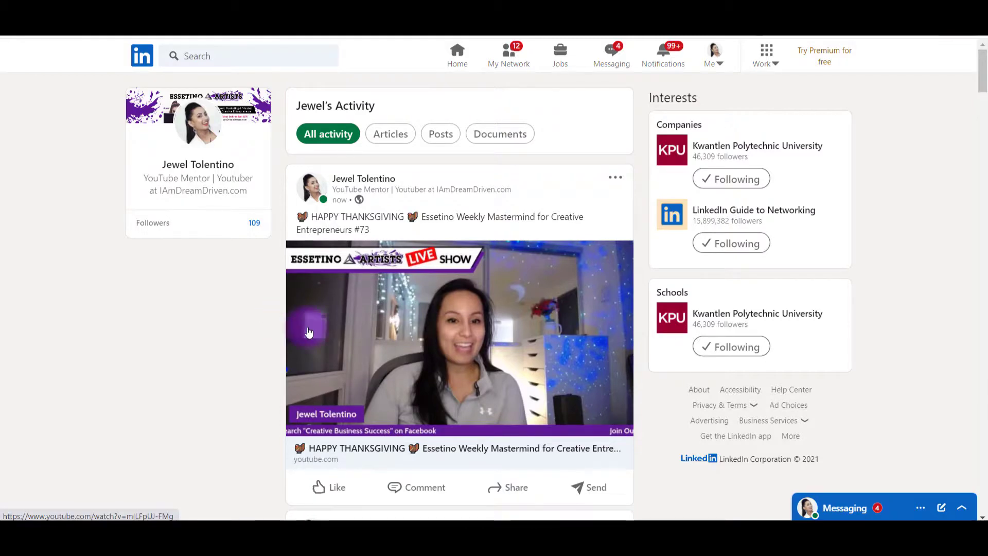
pyautogui.scroll(-5, 309, 331)
pyautogui.scroll(5, 308, 332)
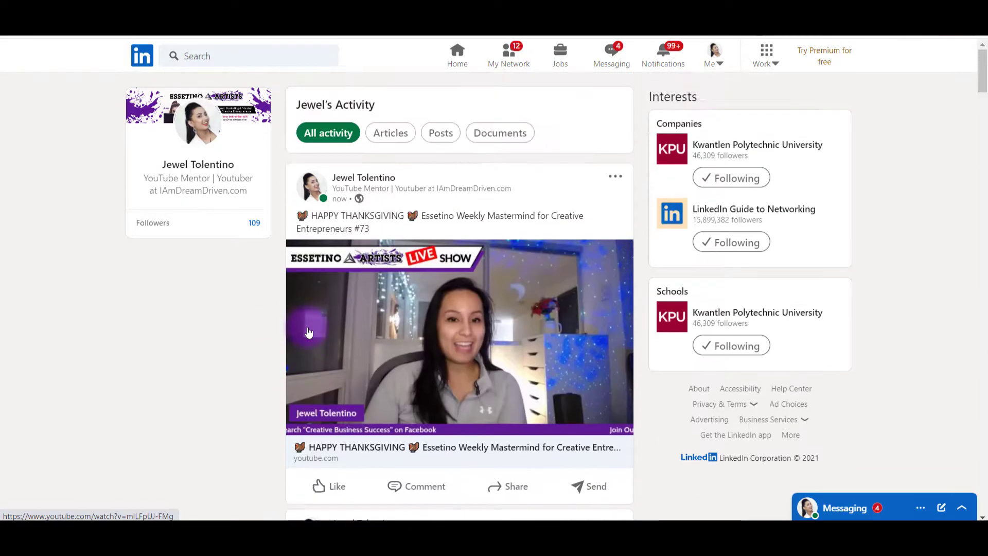
pyautogui.scroll(-5, 309, 332)
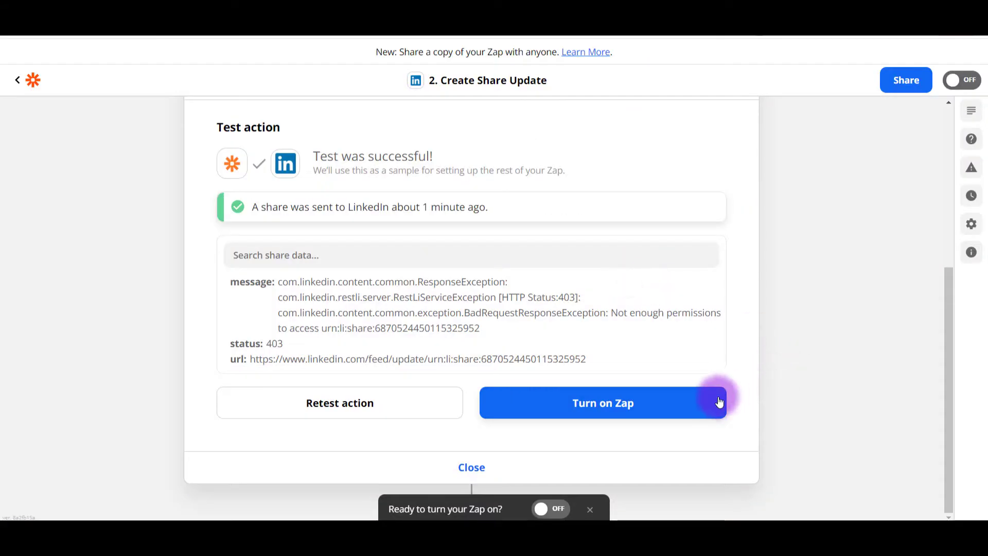
# Turn the Zap on and close the share-a-copy prompt
pyautogui.click(607, 411)
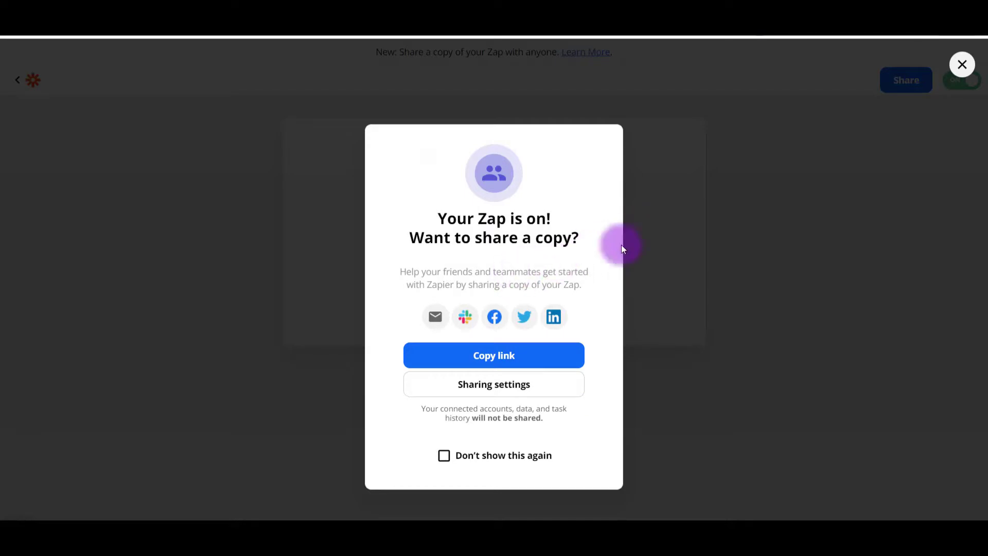
pyautogui.click(962, 69)
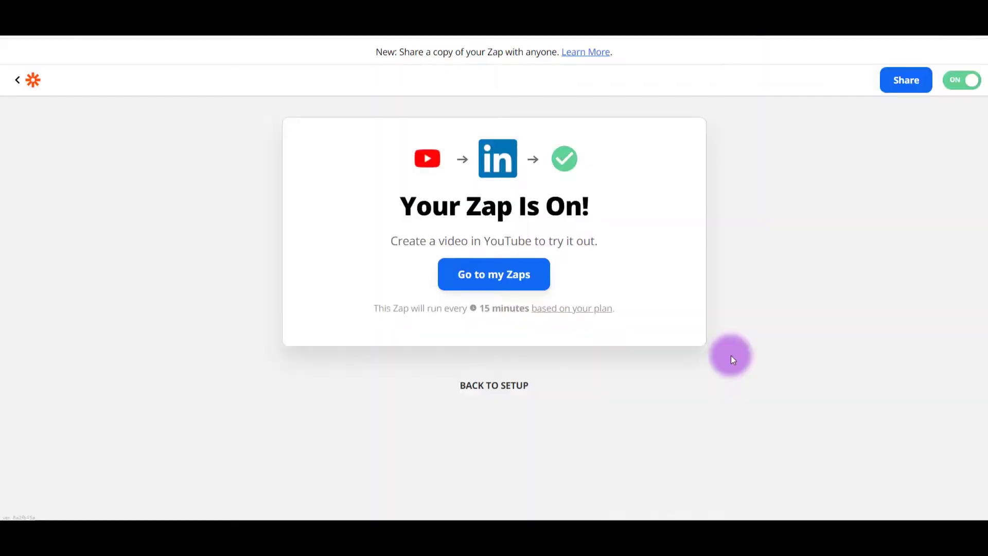